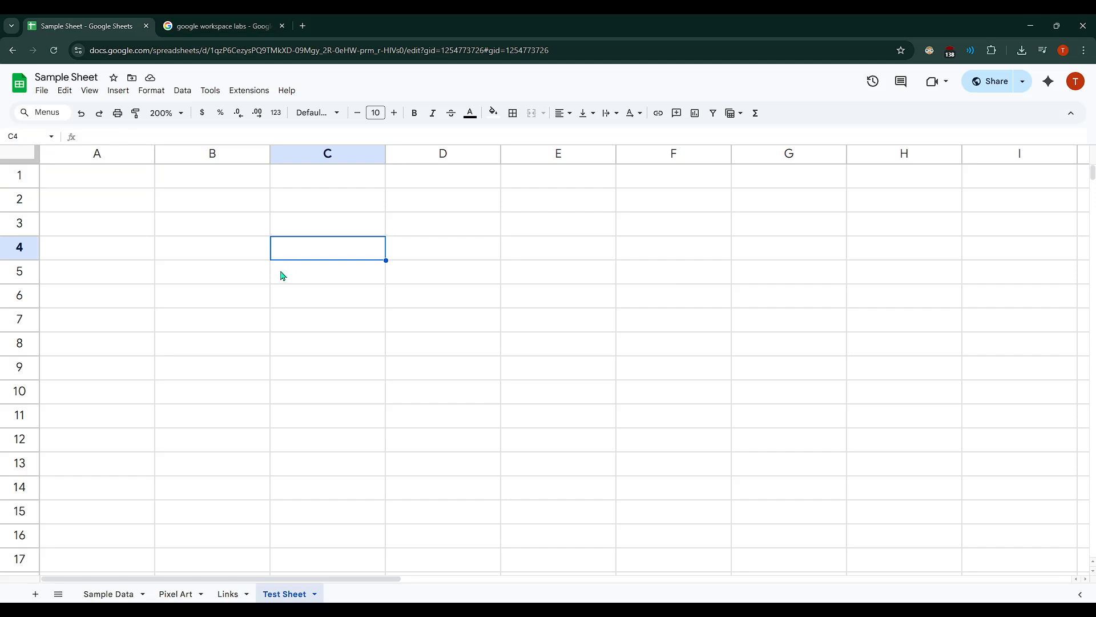
- Select cell A1 on the empty Test Sheet
{"action": "left_click", "coordinate": [266, 271]}
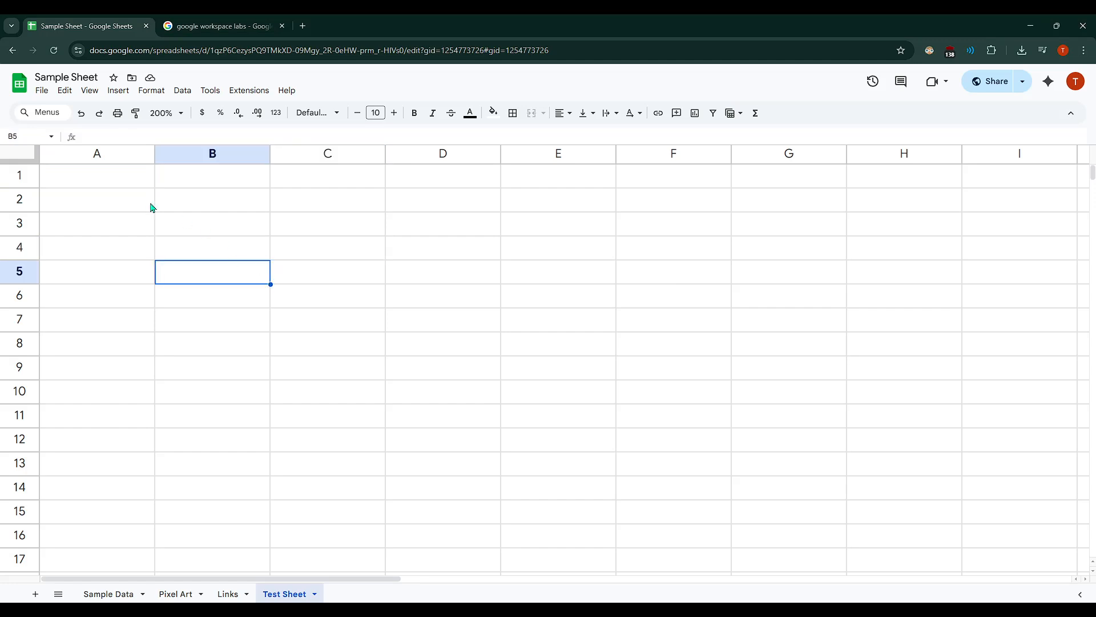
{"action": "key", "text": "ctrl+Home"}
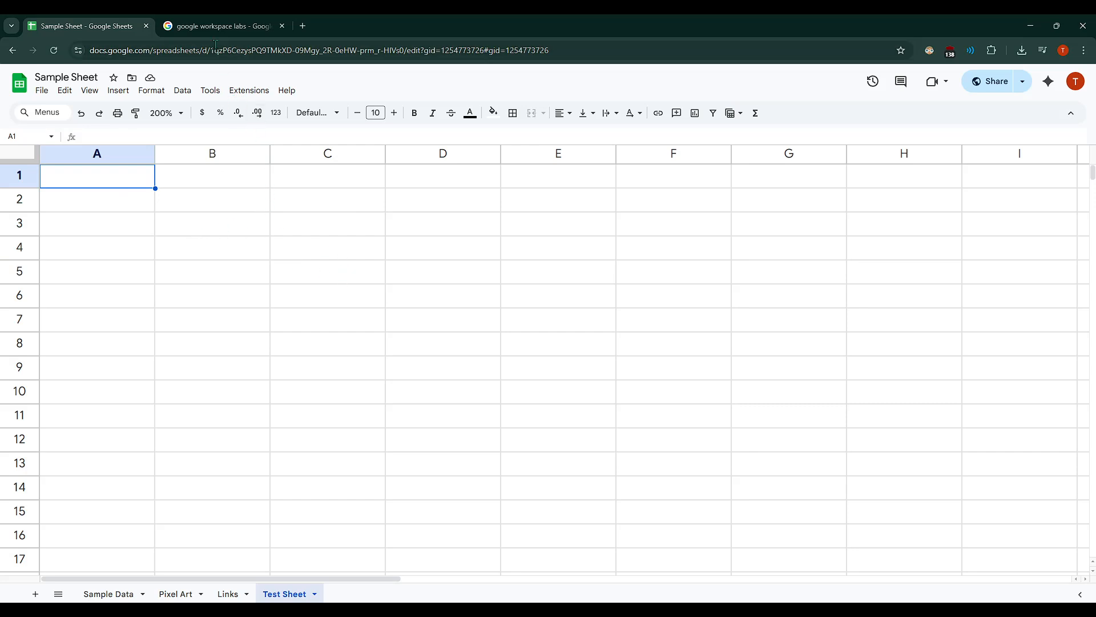
- Open the Google Workspace Labs sign-up page from the "google workspace labs" search results and check the account's access status
{"action": "left_click", "coordinate": [209, 25]}
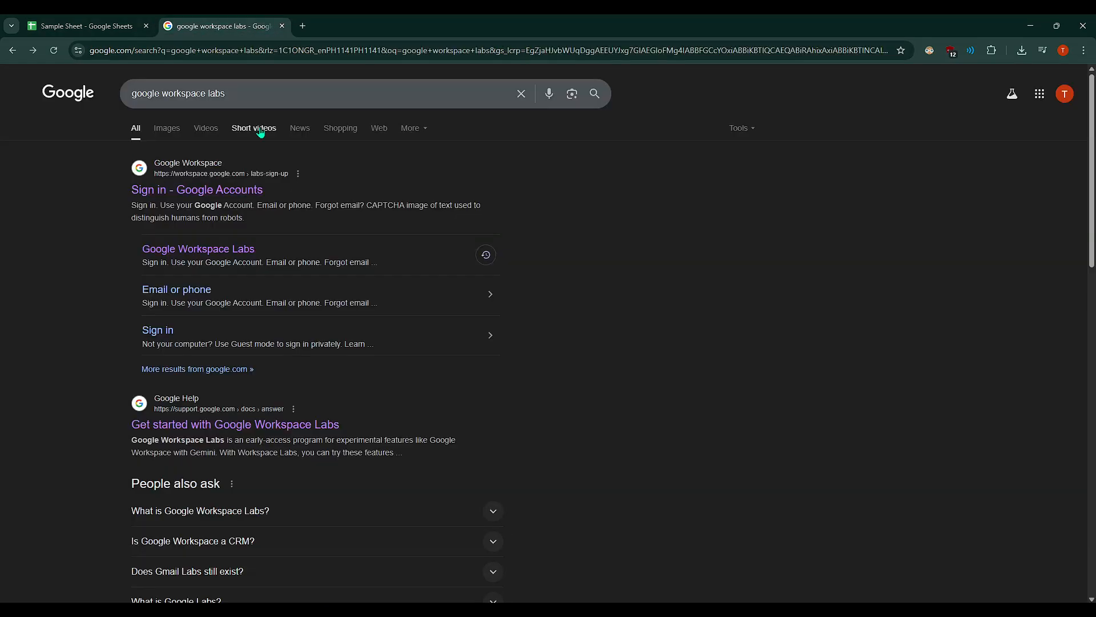
{"action": "left_click", "coordinate": [262, 96]}
{"action": "left_click_drag", "start_coordinate": [263, 96], "coordinate": [113, 100]}
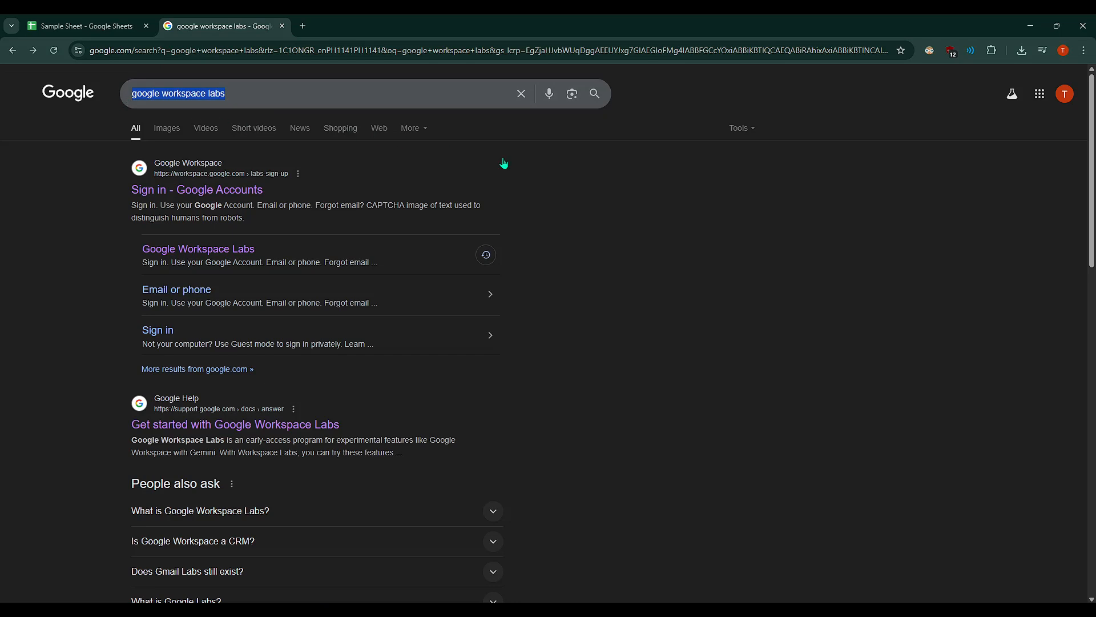
{"action": "left_click", "coordinate": [586, 199]}
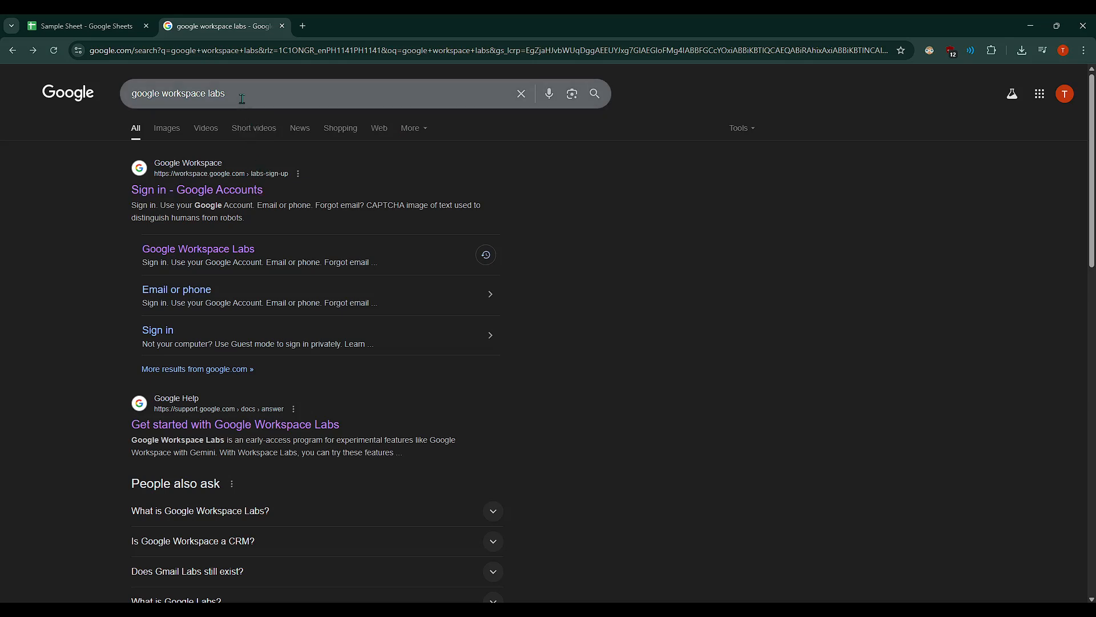
{"action": "left_click_drag", "start_coordinate": [242, 98], "coordinate": [119, 97]}
{"action": "left_click", "coordinate": [103, 193]}
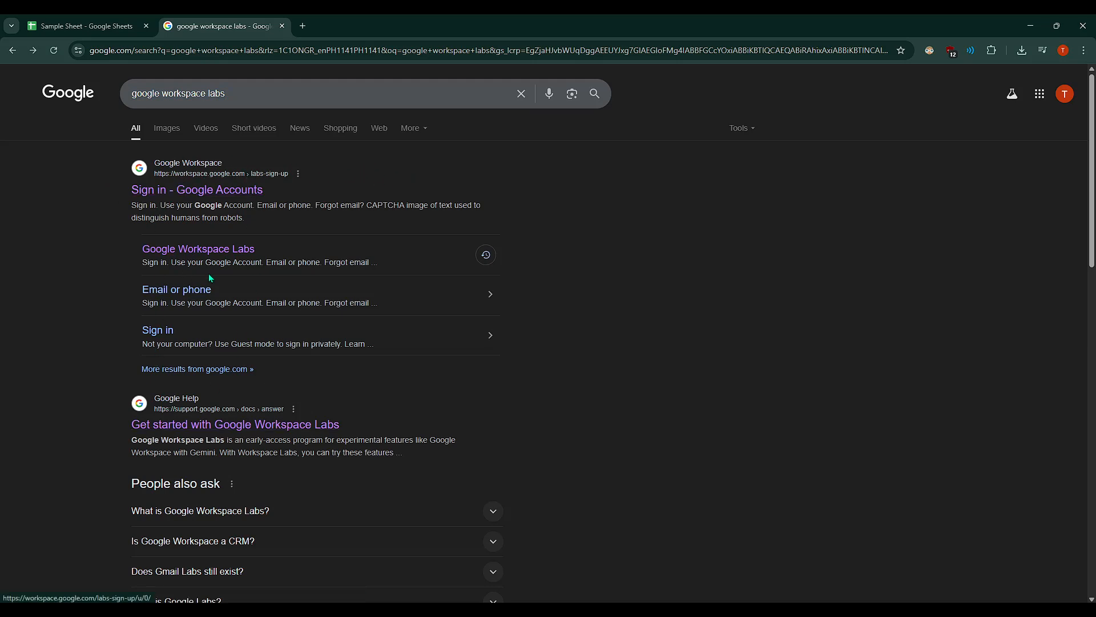
{"action": "left_click", "coordinate": [196, 192]}
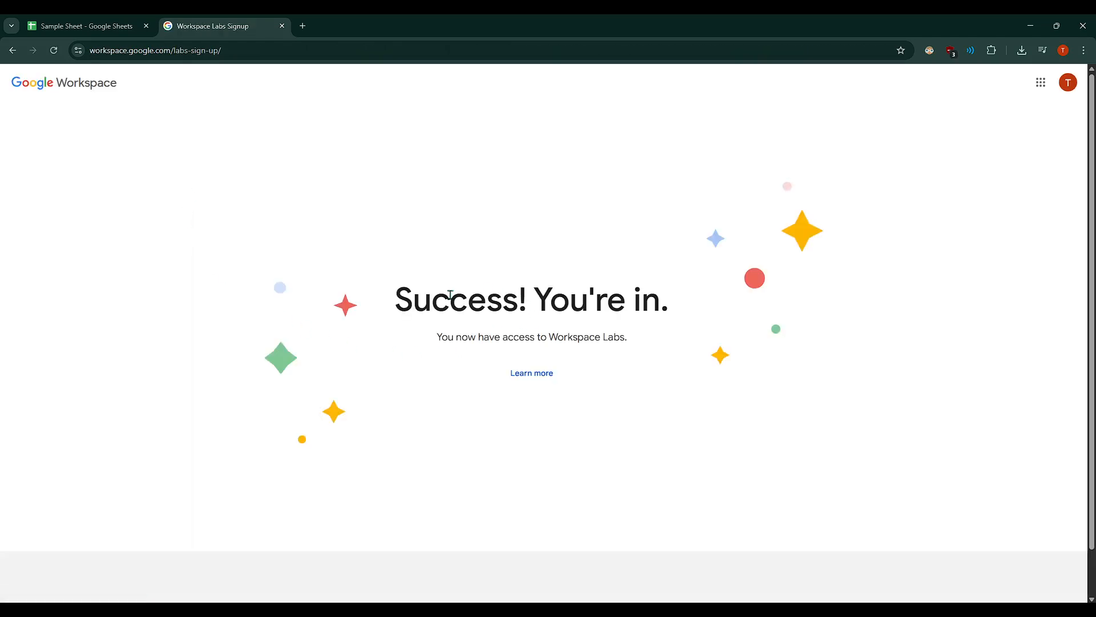
{"action": "left_click_drag", "start_coordinate": [402, 295], "coordinate": [668, 335]}
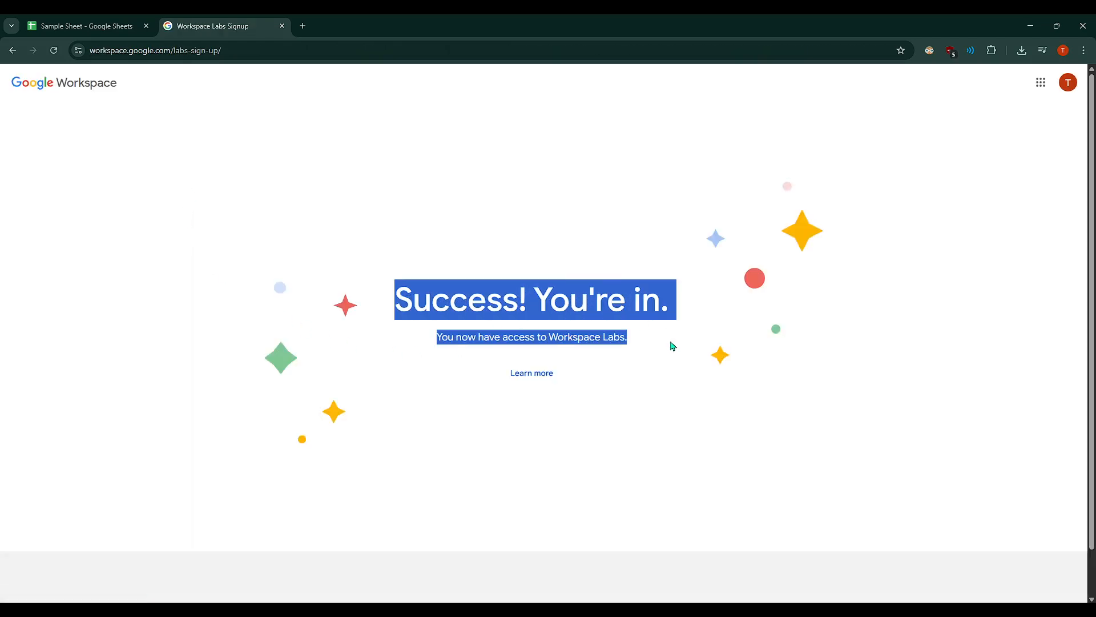
{"action": "left_click", "coordinate": [649, 349]}
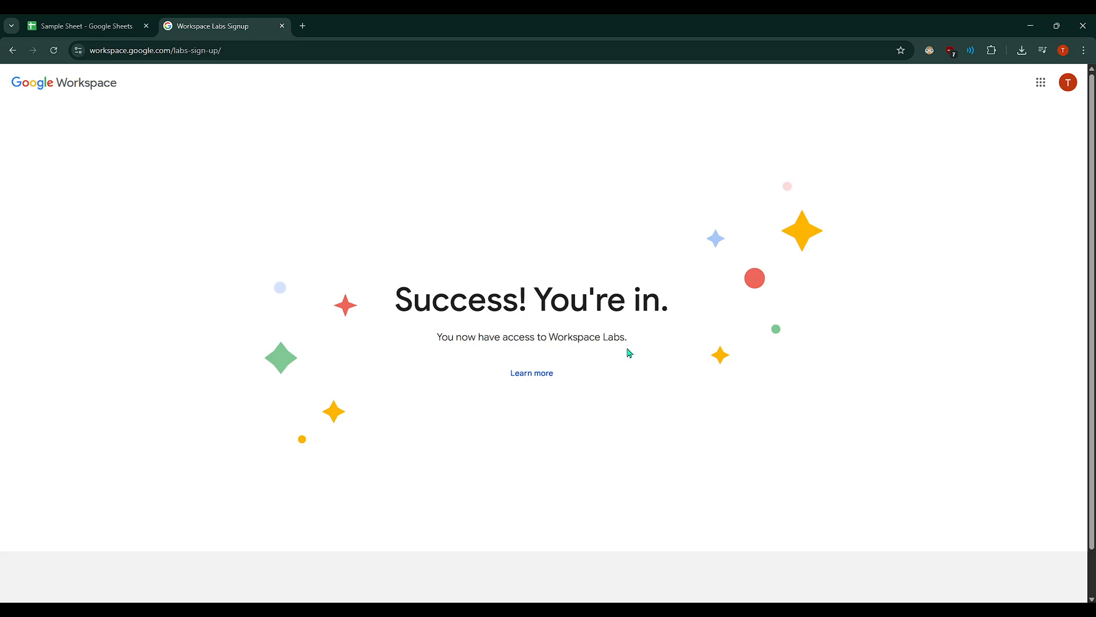
{"action": "left_click_drag", "start_coordinate": [630, 339], "coordinate": [441, 344]}
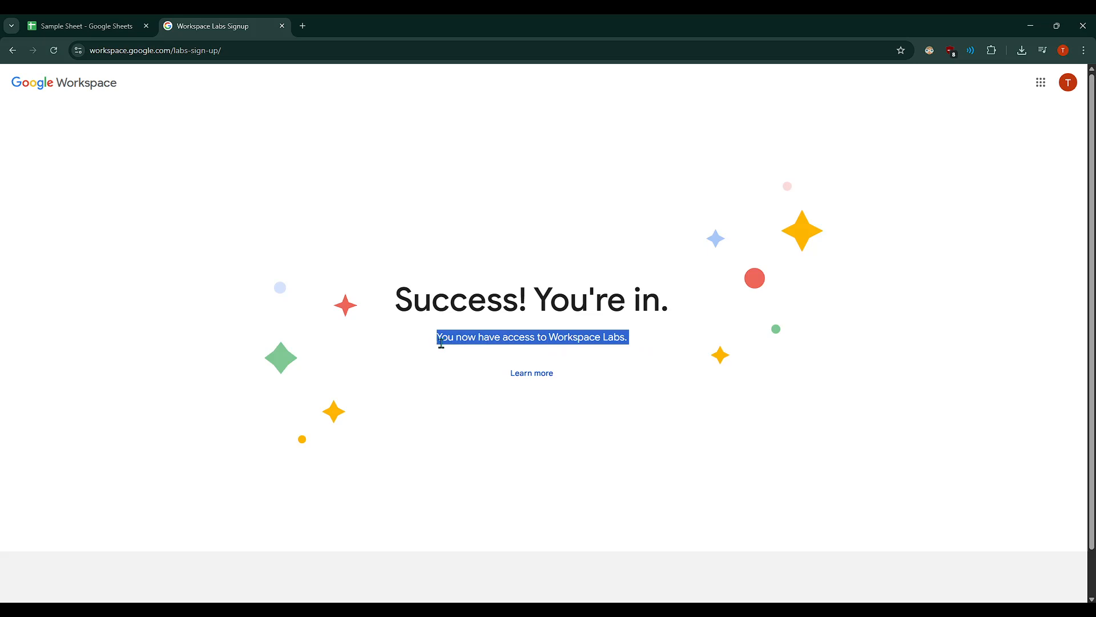
{"action": "left_click", "coordinate": [592, 342]}
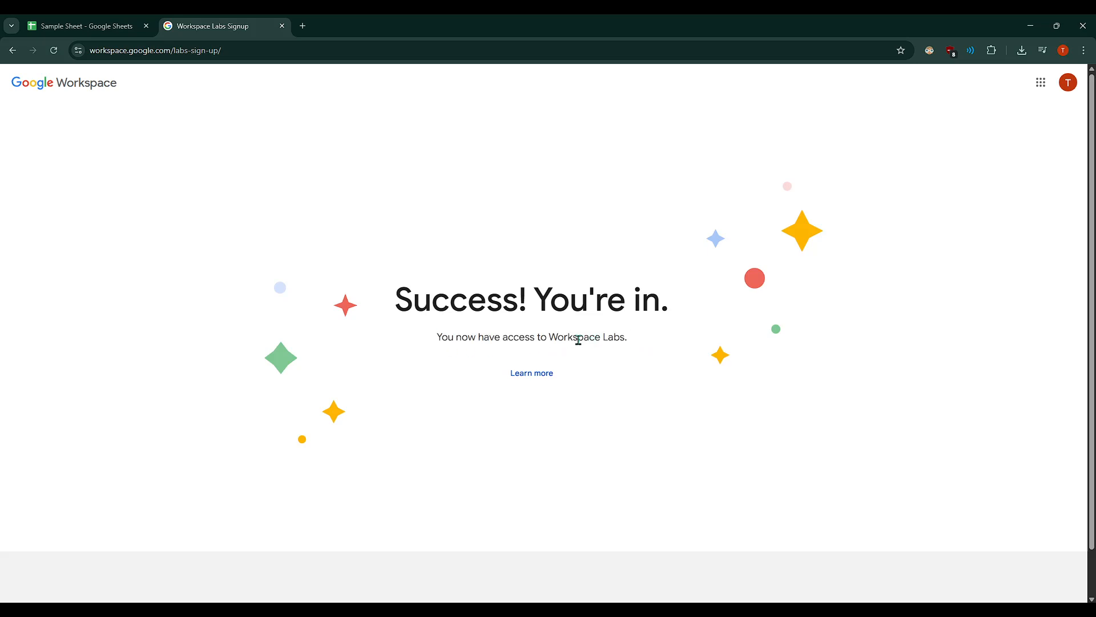
- Back in the Sample Sheet spreadsheet, have Gemini "generate a crm for a paper company" and insert the generated table at A1
{"action": "left_click", "coordinate": [94, 20]}
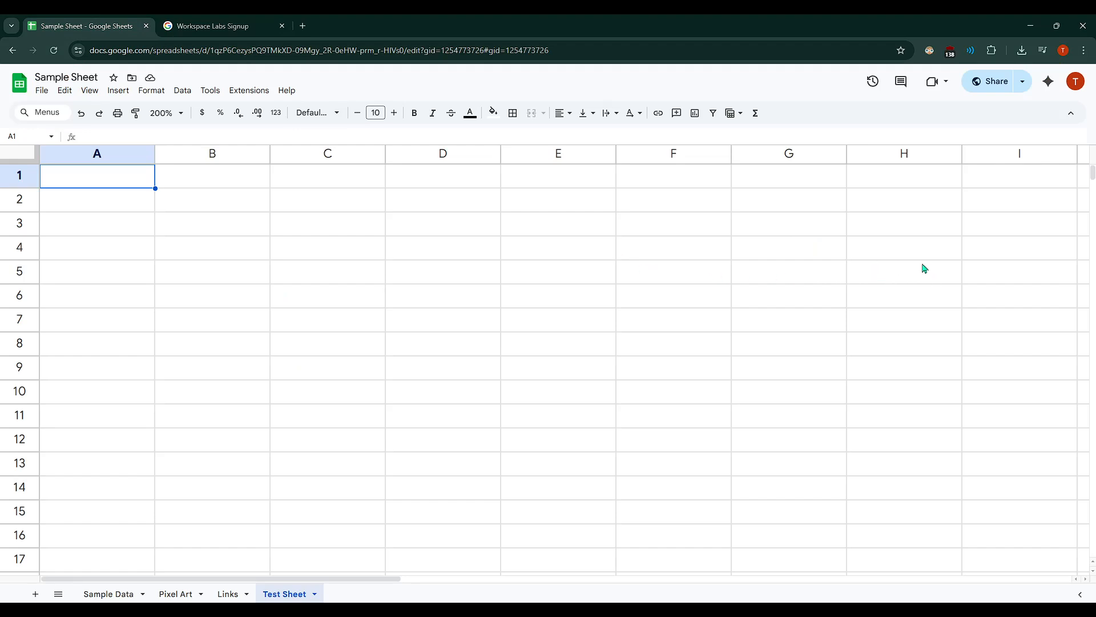
{"action": "left_click", "coordinate": [1049, 83]}
{"action": "left_click", "coordinate": [1049, 83]}
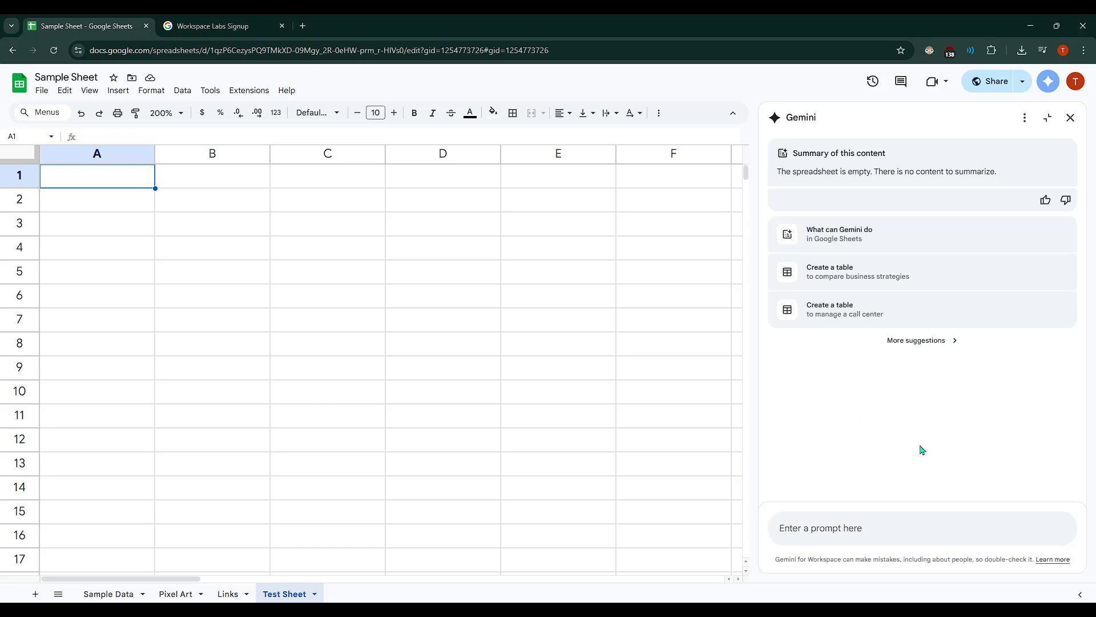
{"action": "left_click", "coordinate": [841, 526]}
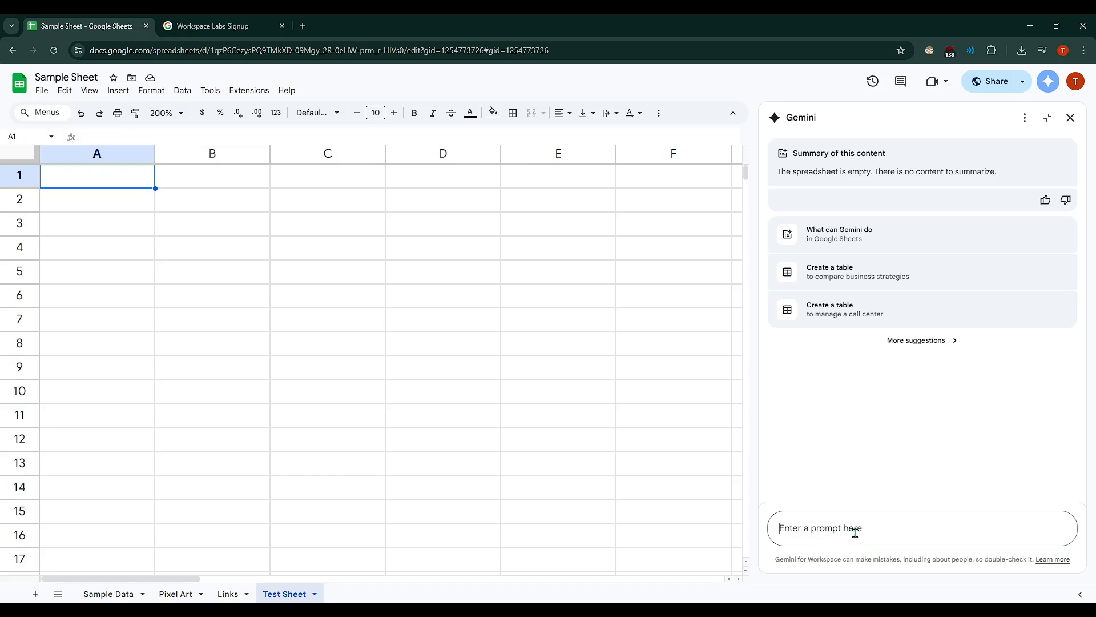
{"action": "type", "text": "generate a crm for a paper company"}
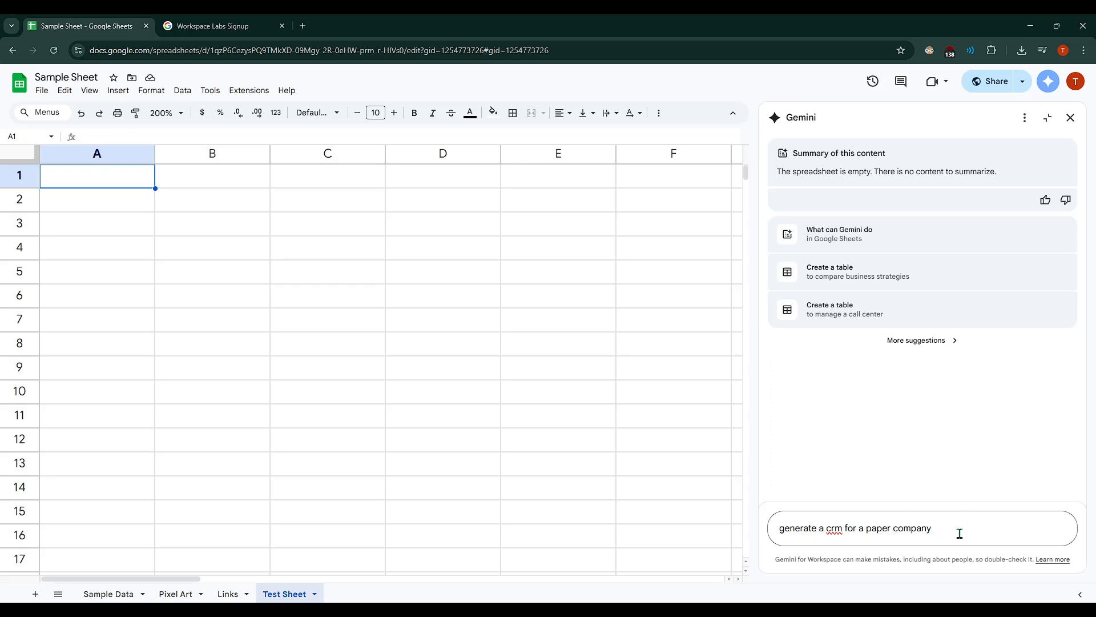
{"action": "key", "text": "Return"}
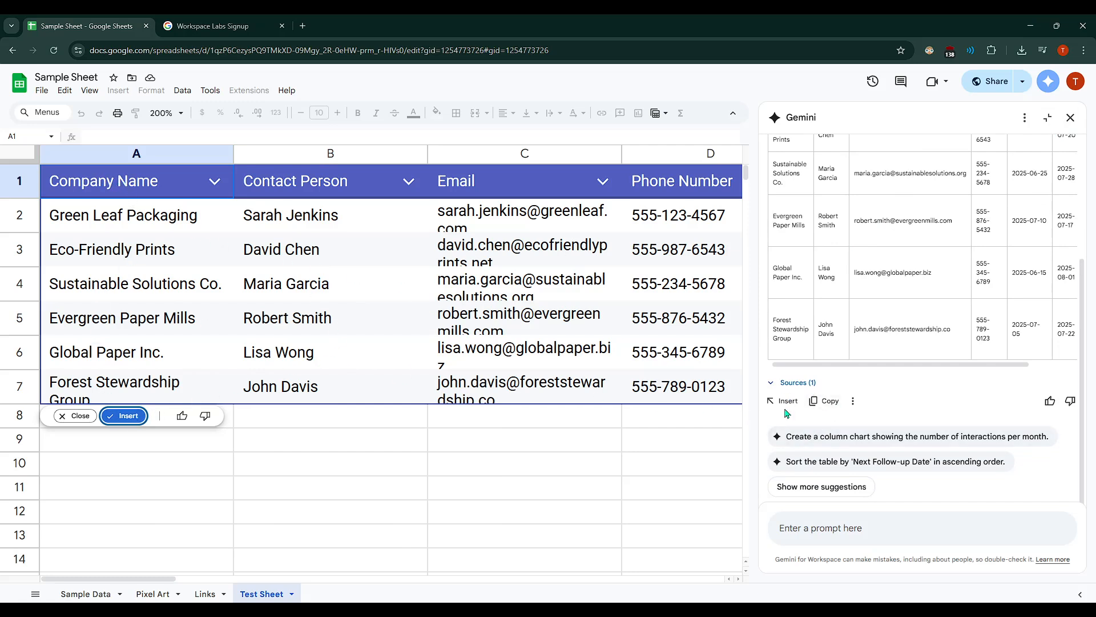
{"action": "left_click", "coordinate": [124, 416]}
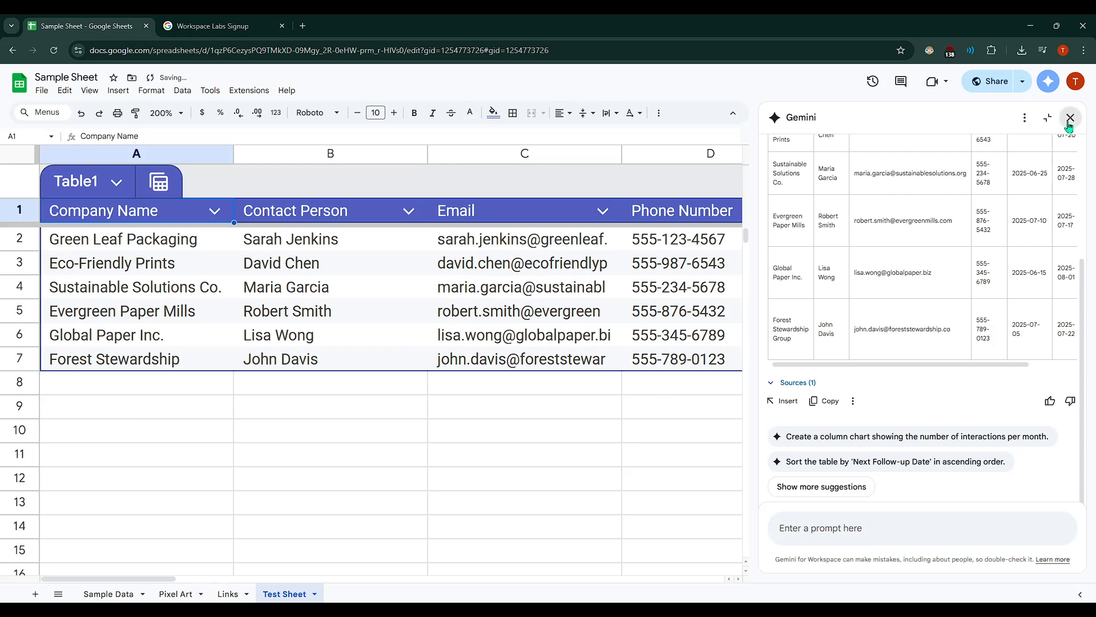
{"action": "left_click", "coordinate": [1070, 117]}
- Narrow the Phone Number column slightly and review the inserted table's columns from Company Name through Notes
{"action": "left_click", "coordinate": [644, 338]}
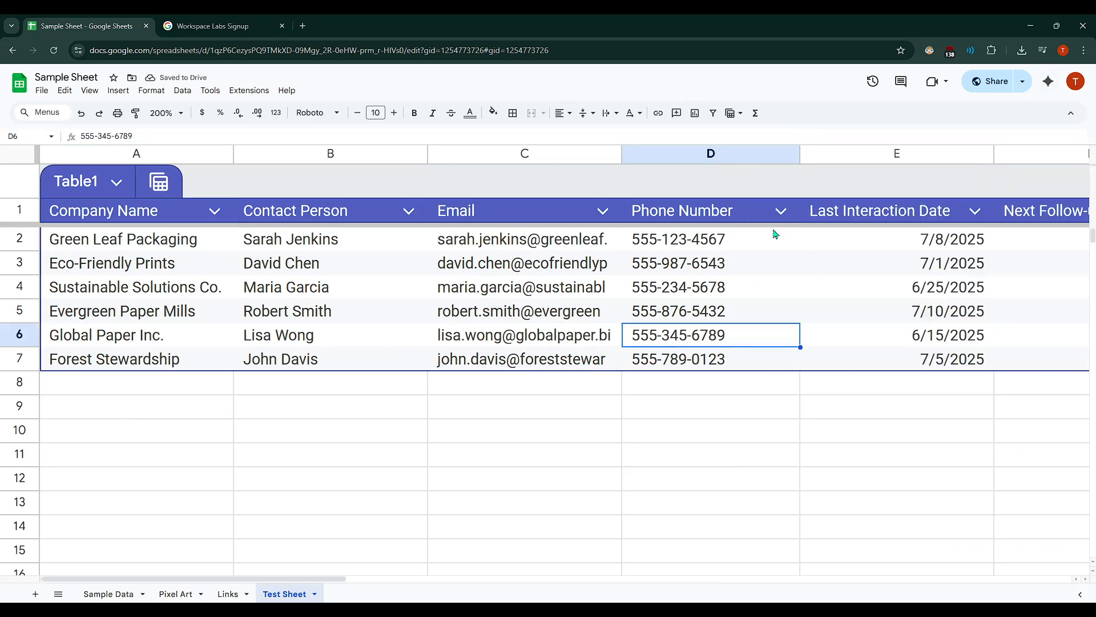
{"action": "left_click_drag", "start_coordinate": [800, 153], "coordinate": [779, 153]}
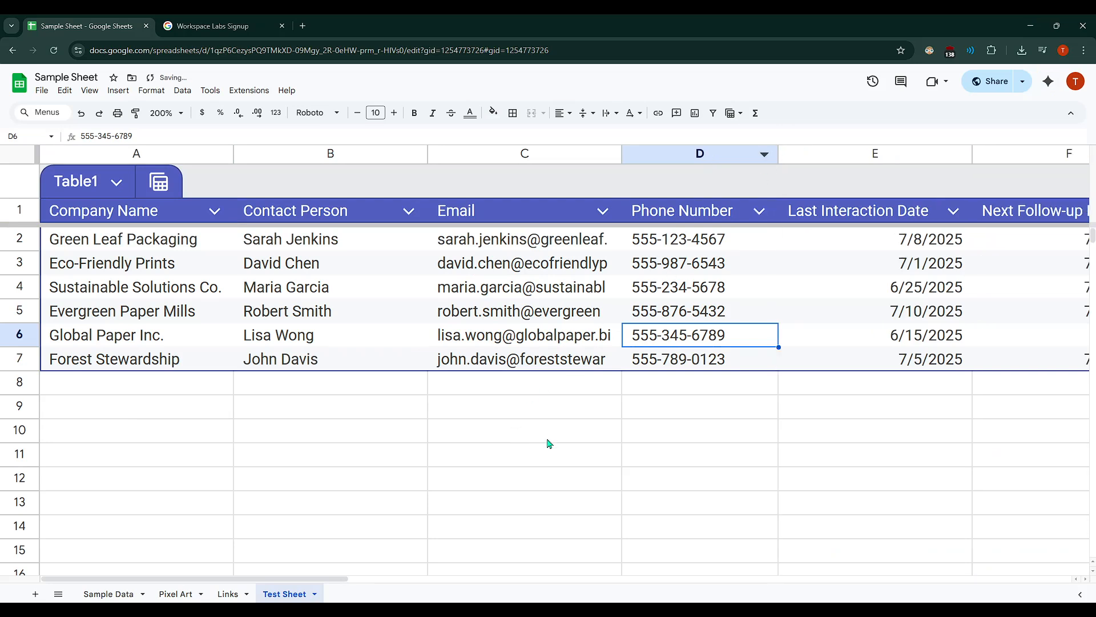
{"action": "scroll", "coordinate": [379, 489], "scroll_direction": "right", "scroll_amount": 5}
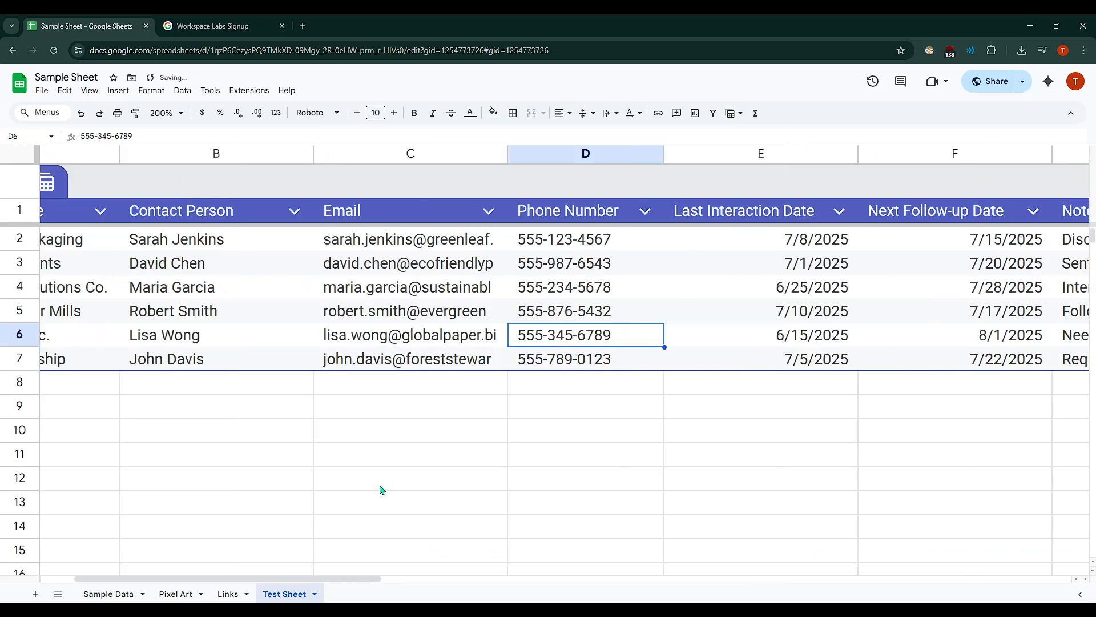
{"action": "scroll", "coordinate": [460, 458], "scroll_direction": "left", "scroll_amount": 2}
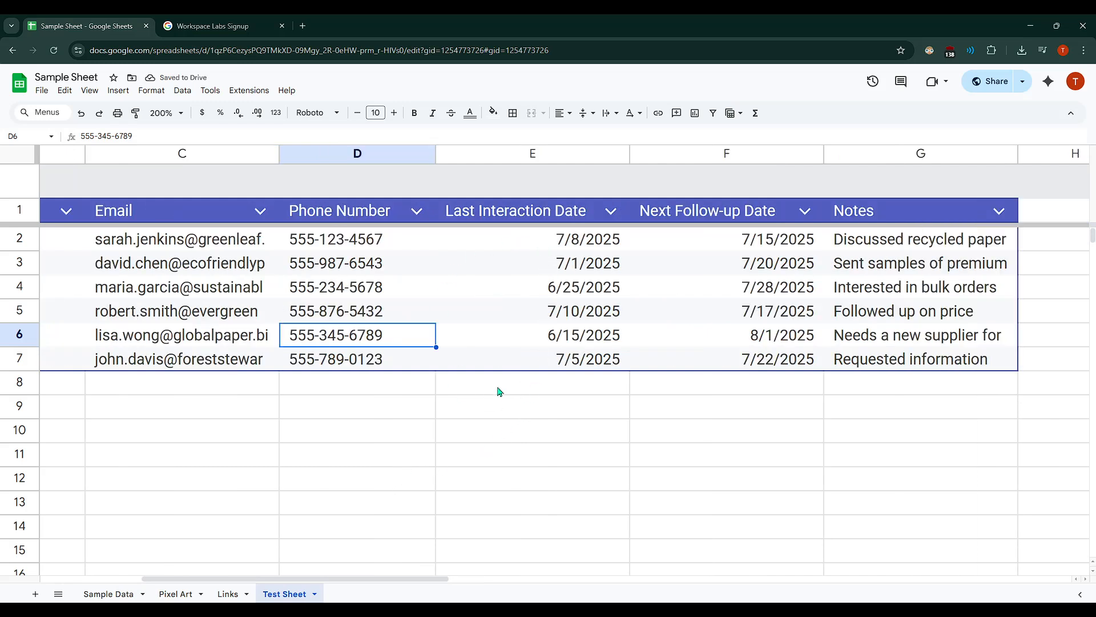
{"action": "scroll", "coordinate": [438, 441], "scroll_direction": "left", "scroll_amount": 4}
{"action": "scroll", "coordinate": [440, 441], "scroll_direction": "left", "scroll_amount": 2}
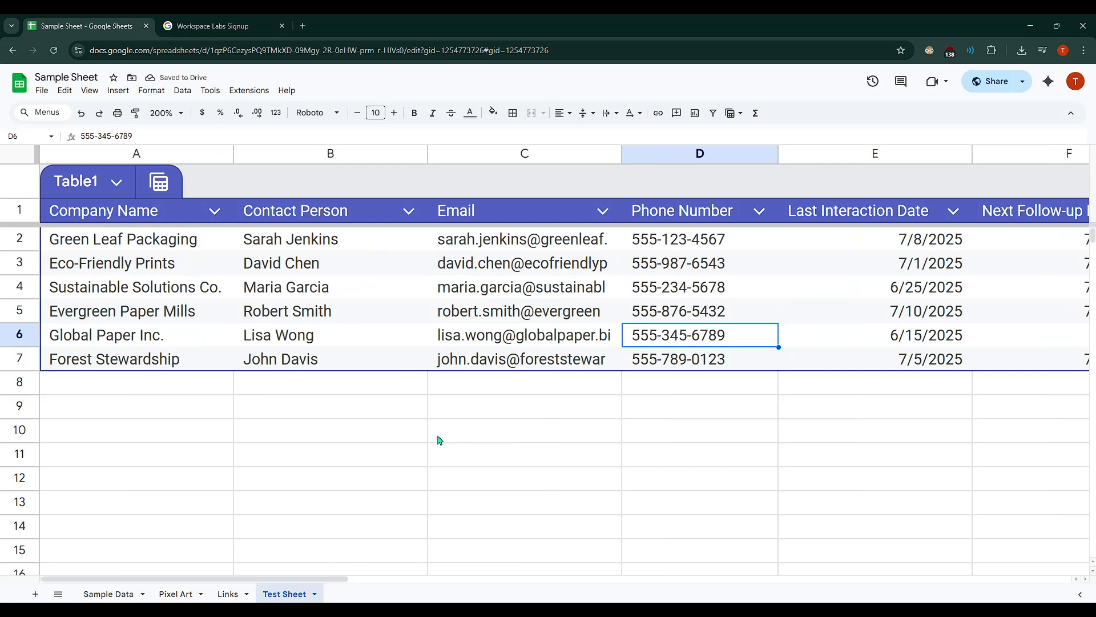
{"action": "scroll", "coordinate": [439, 440], "scroll_direction": "right", "scroll_amount": 10}
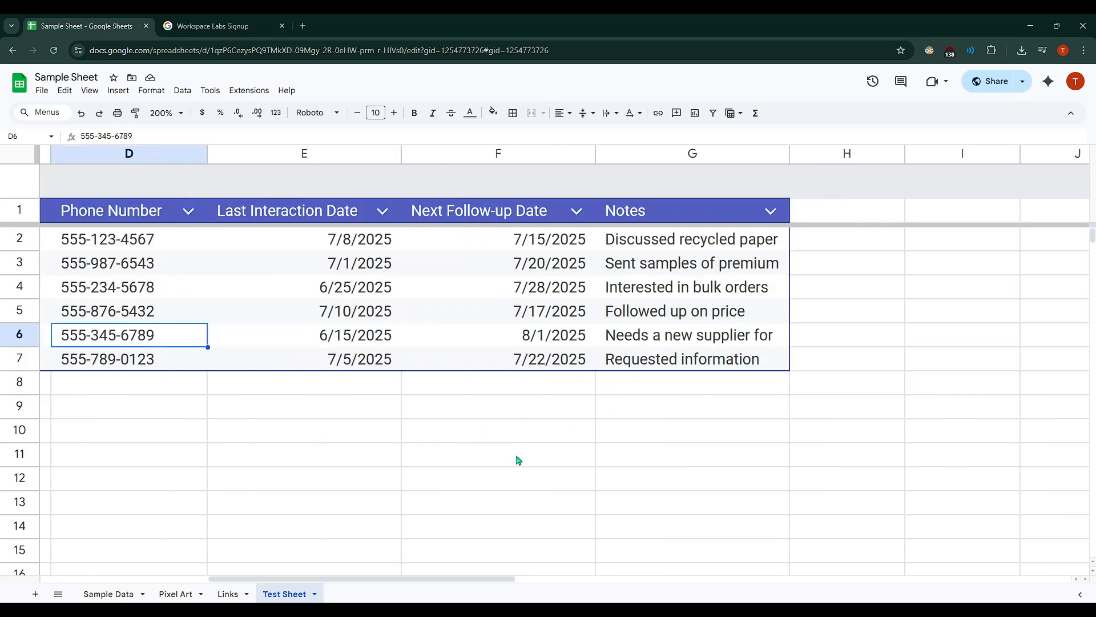
{"action": "scroll", "coordinate": [518, 460], "scroll_direction": "left", "scroll_amount": 10}
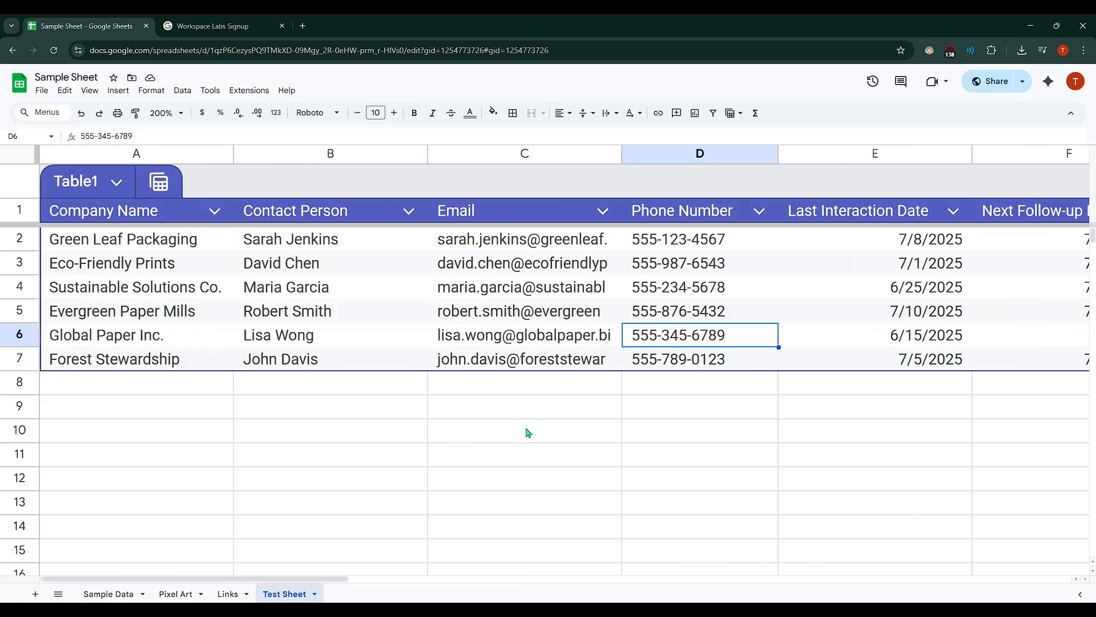
{"action": "left_click", "coordinate": [1050, 82]}
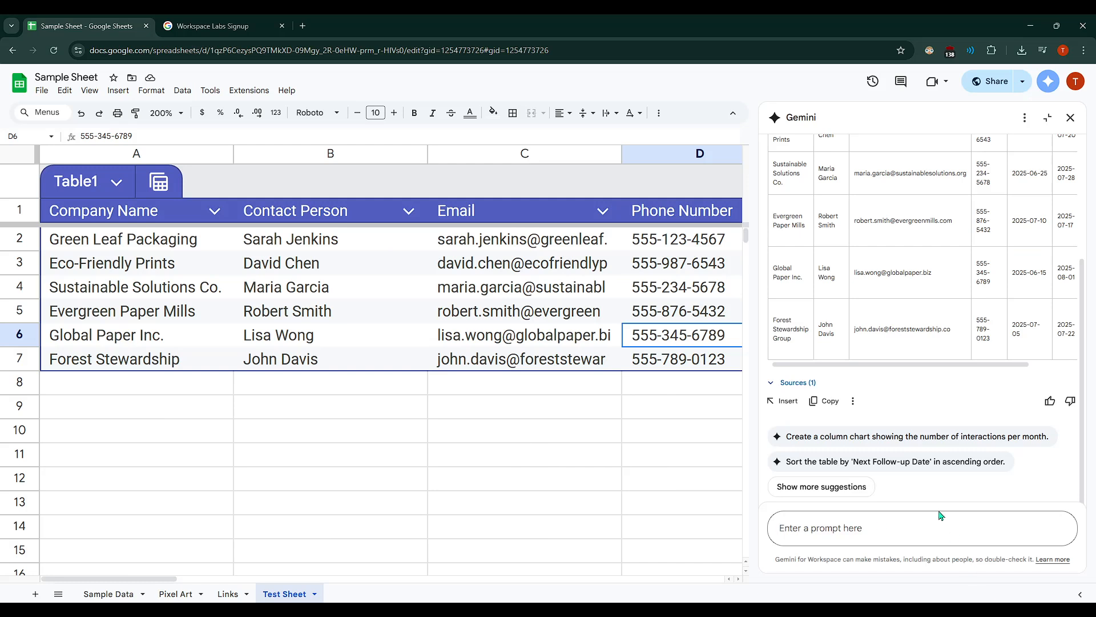
{"action": "left_click", "coordinate": [569, 423]}
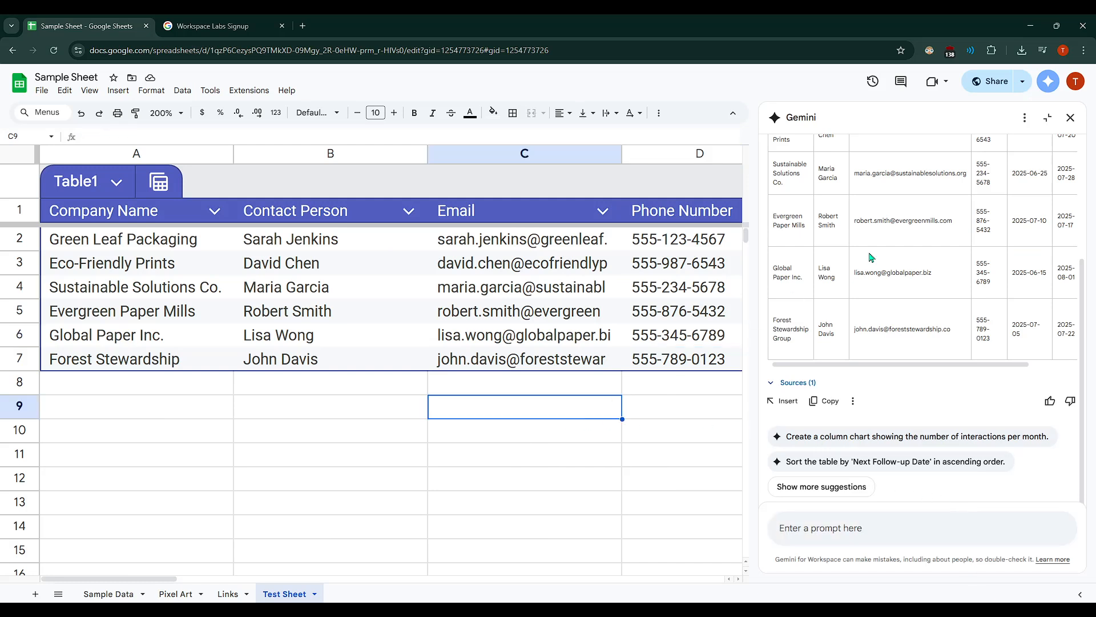
{"action": "left_click", "coordinate": [1069, 118]}
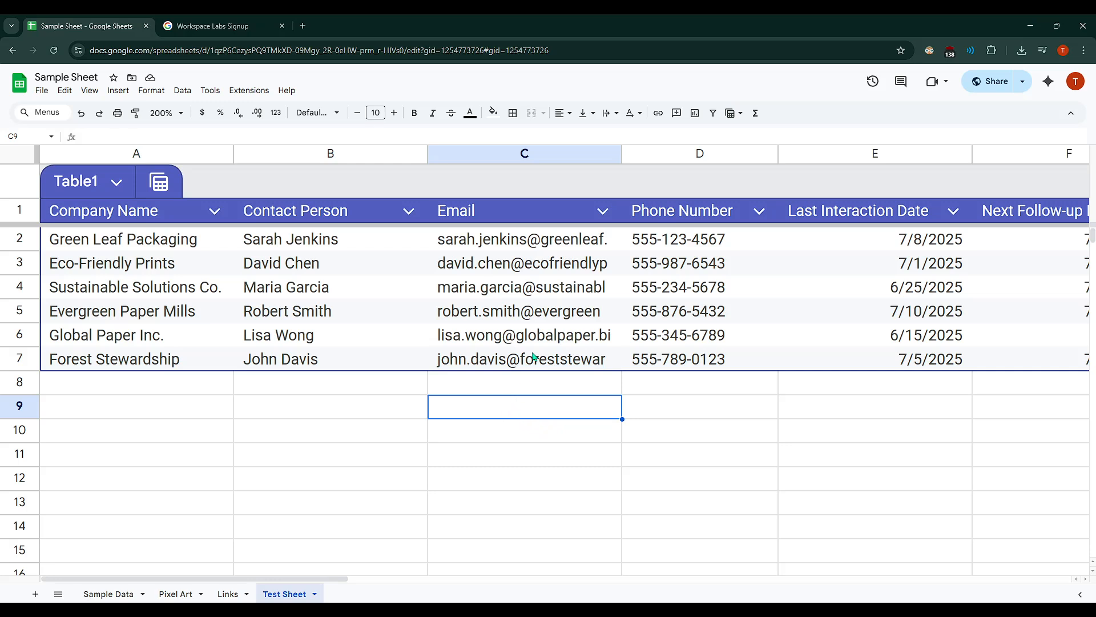
- Examine the generated entries in the Email, Contact Person and Company Name columns, and the remaining columns through Notes
{"action": "left_click", "coordinate": [532, 309]}
{"action": "left_click", "coordinate": [546, 268]}
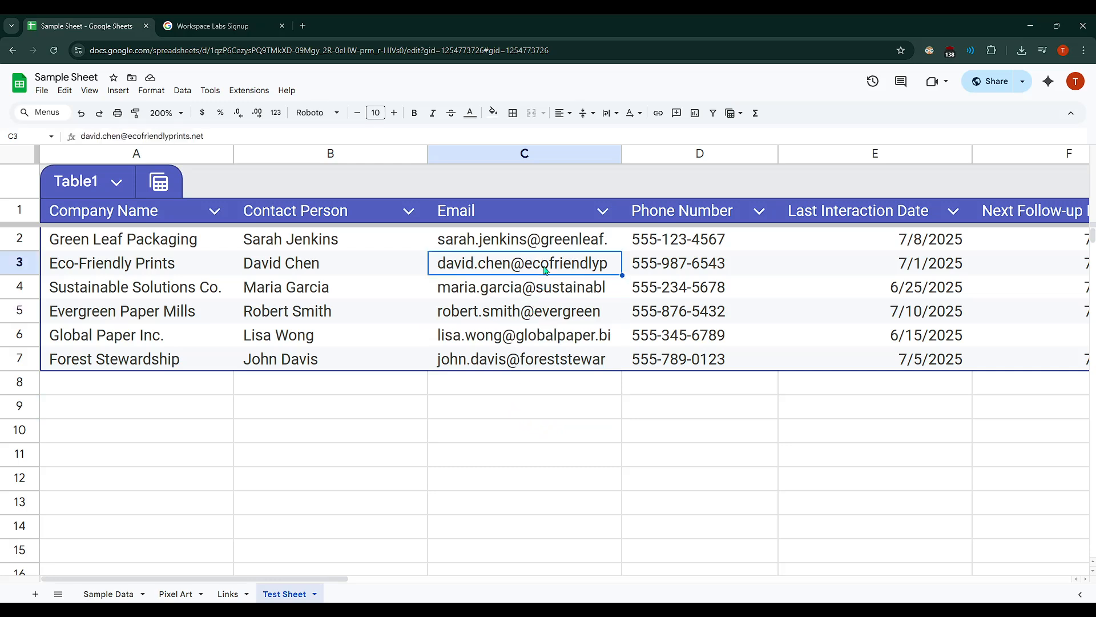
{"action": "left_click", "coordinate": [567, 247]}
{"action": "left_click", "coordinate": [564, 268]}
{"action": "left_click", "coordinate": [562, 294]}
{"action": "left_click", "coordinate": [563, 331]}
{"action": "left_click", "coordinate": [568, 388]}
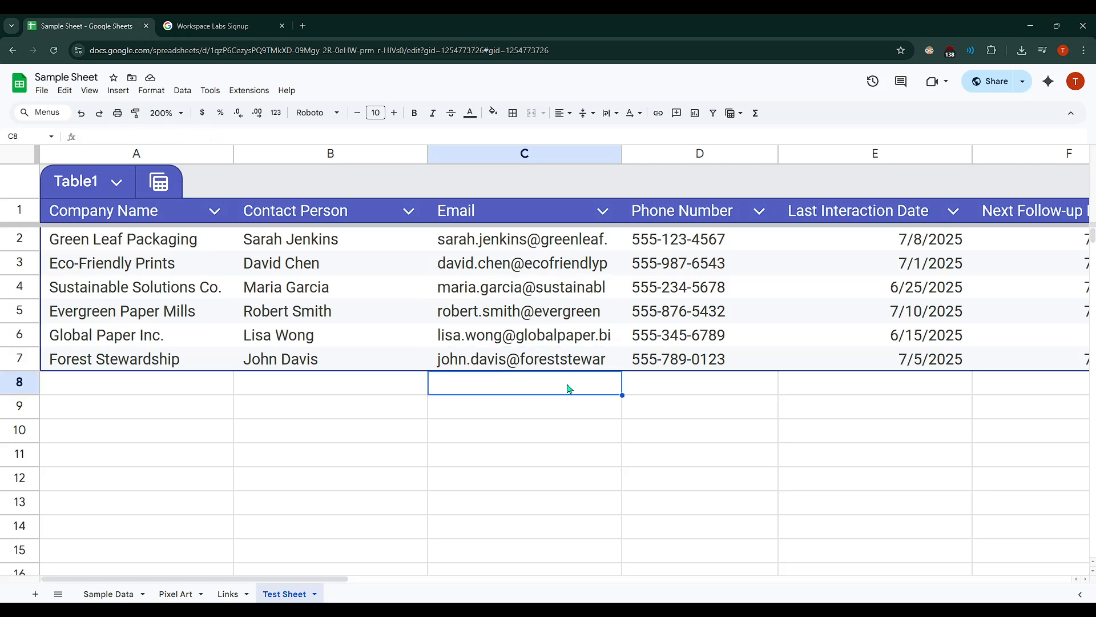
{"action": "left_click", "coordinate": [354, 358]}
{"action": "left_click", "coordinate": [320, 316]}
{"action": "left_click", "coordinate": [319, 267]}
{"action": "left_click", "coordinate": [317, 240]}
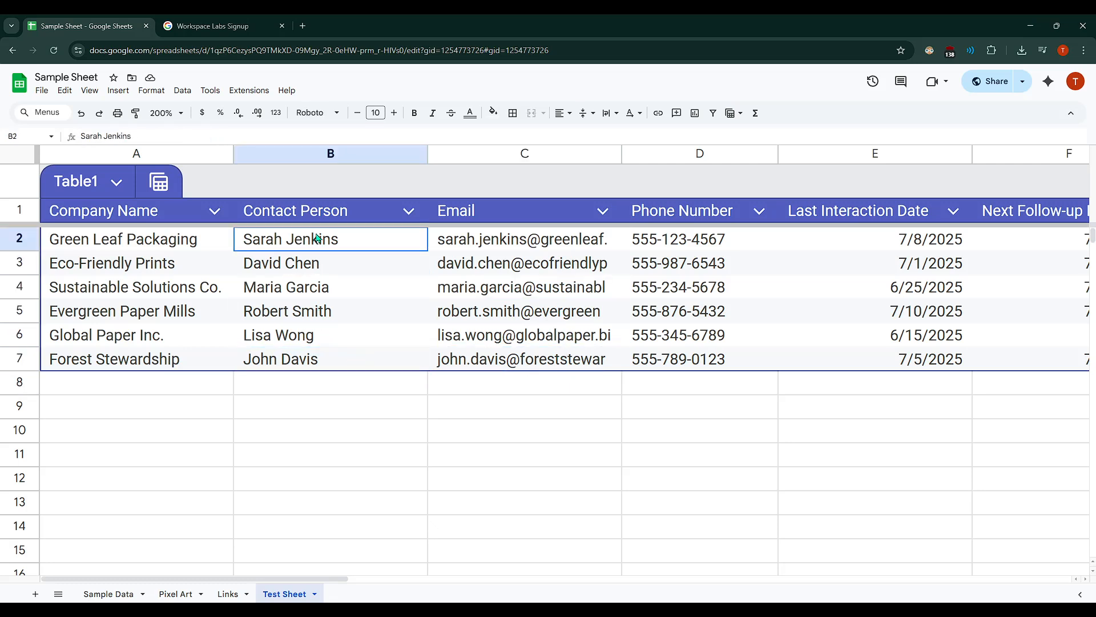
{"action": "left_click", "coordinate": [148, 346]}
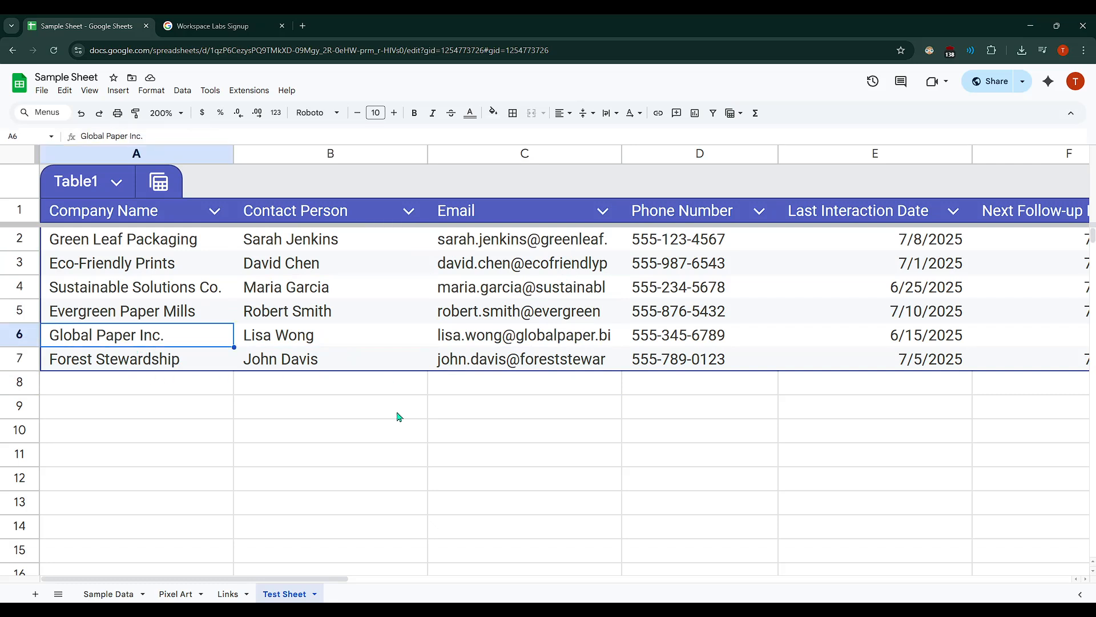
{"action": "scroll", "coordinate": [399, 416], "scroll_direction": "down", "scroll_amount": 4}
{"action": "scroll", "coordinate": [400, 414], "scroll_direction": "up", "scroll_amount": 4}
{"action": "scroll", "coordinate": [400, 414], "scroll_direction": "right", "scroll_amount": 4}
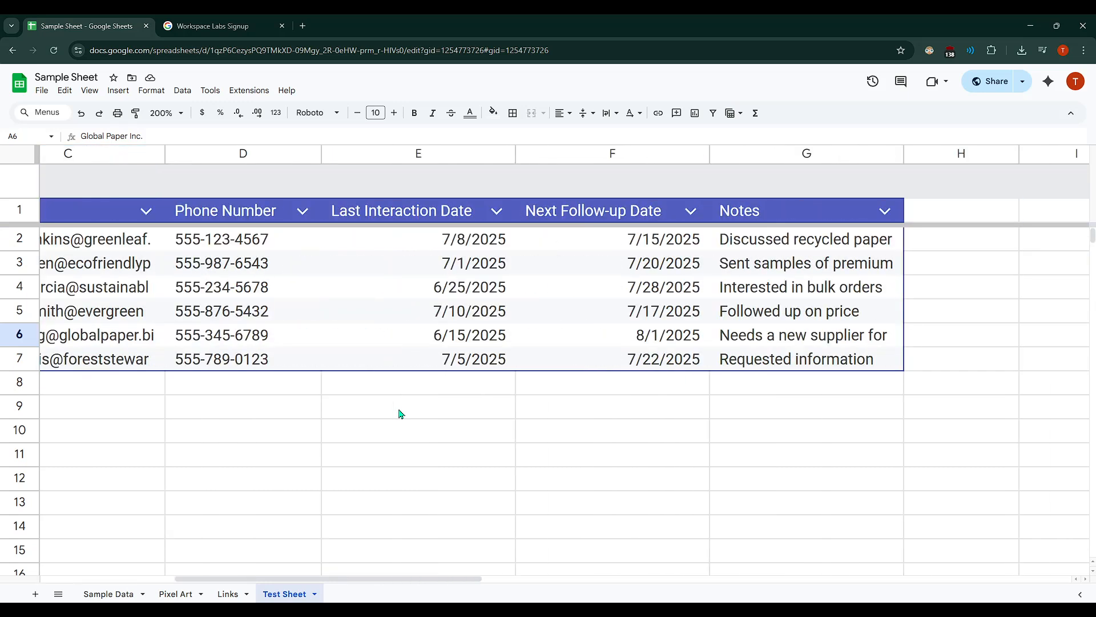